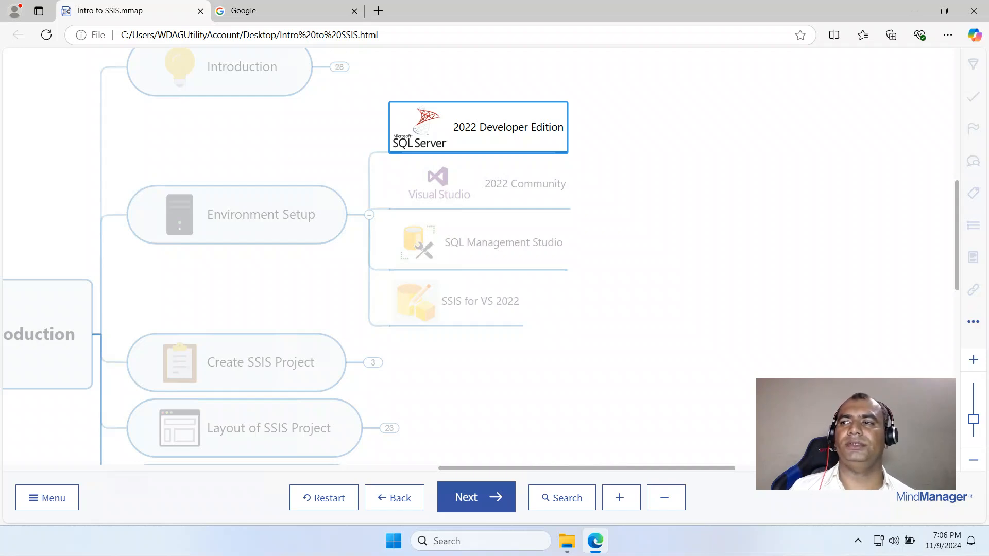
Step: Search Google for "visual studio 2022 community edition"
click(288, 10)
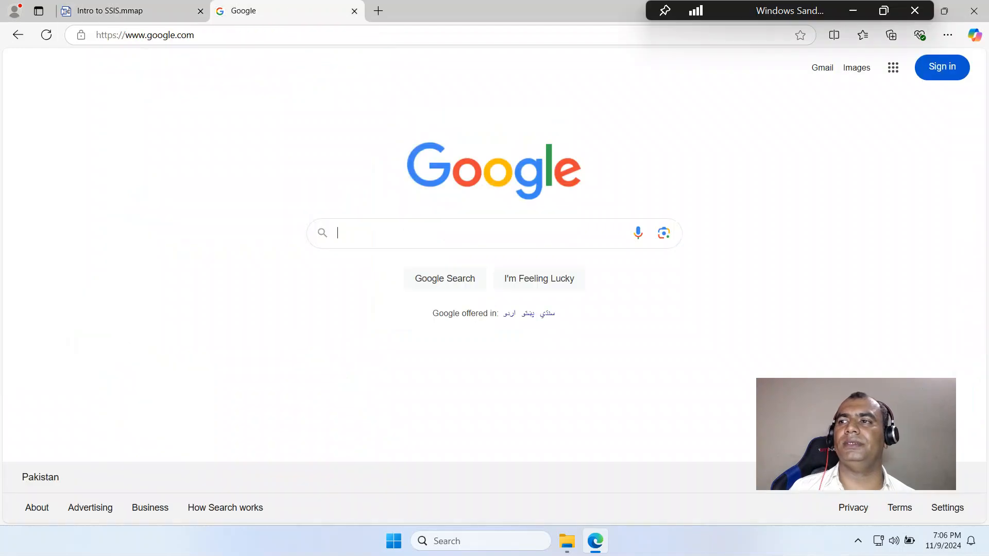
click(381, 234)
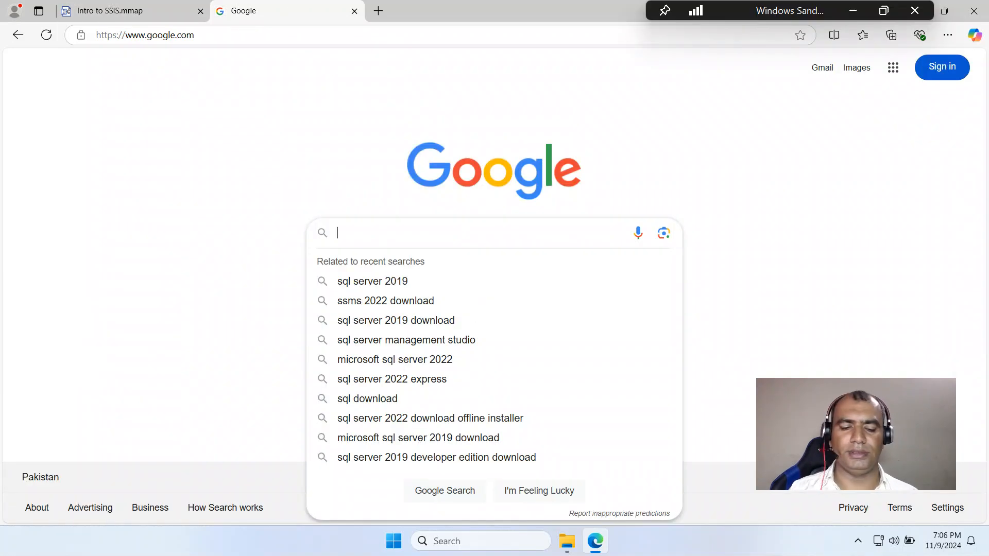
text(visu)
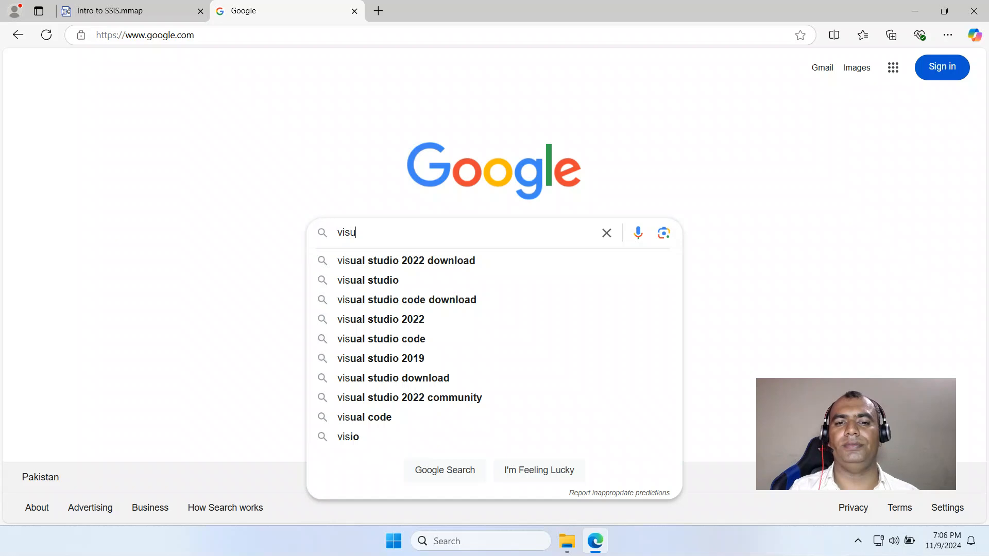
text(sal st)
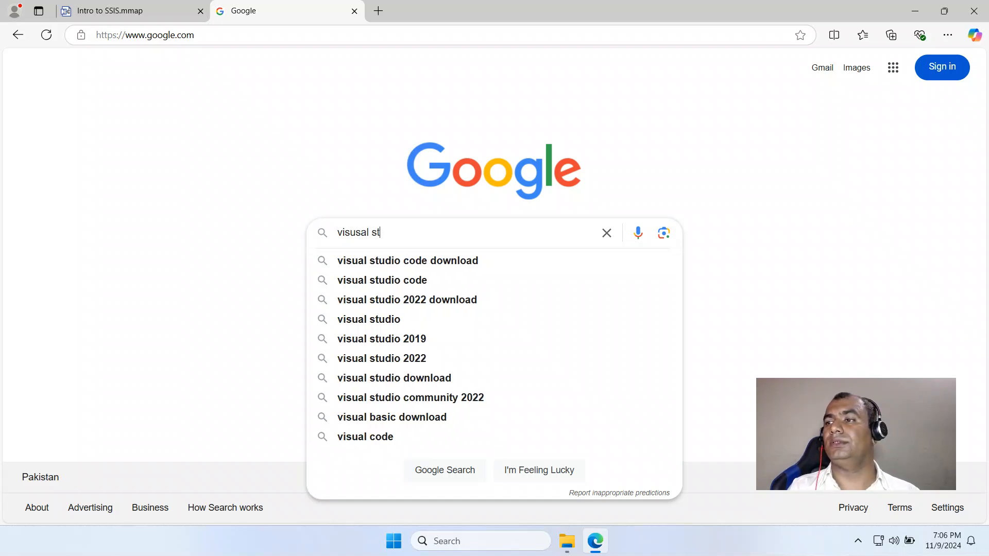
text(udio 20)
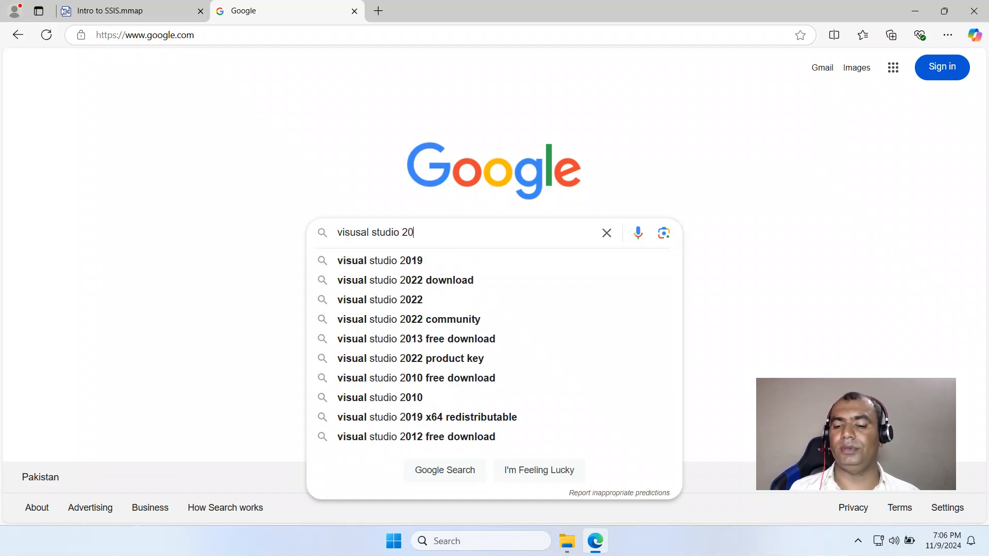
text(22 com)
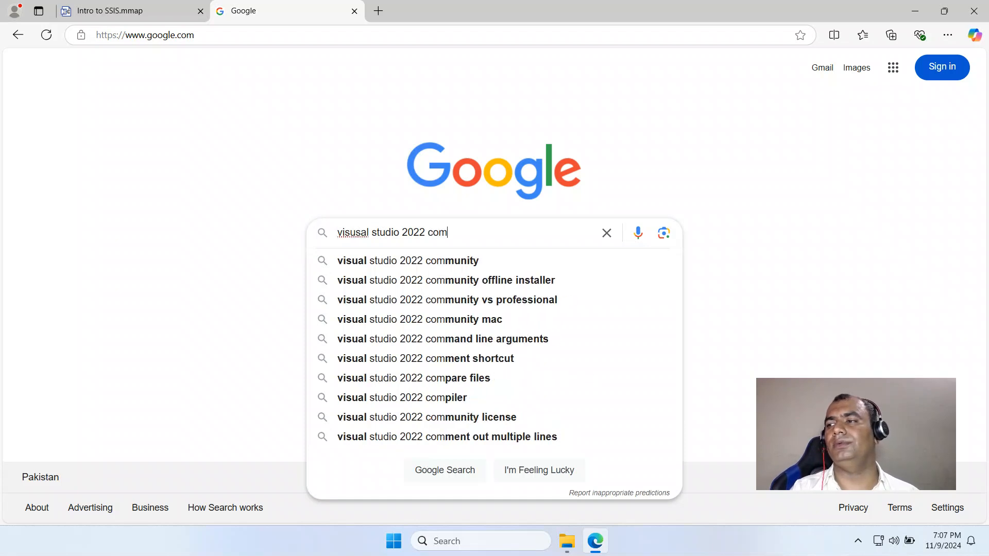
key(Down)
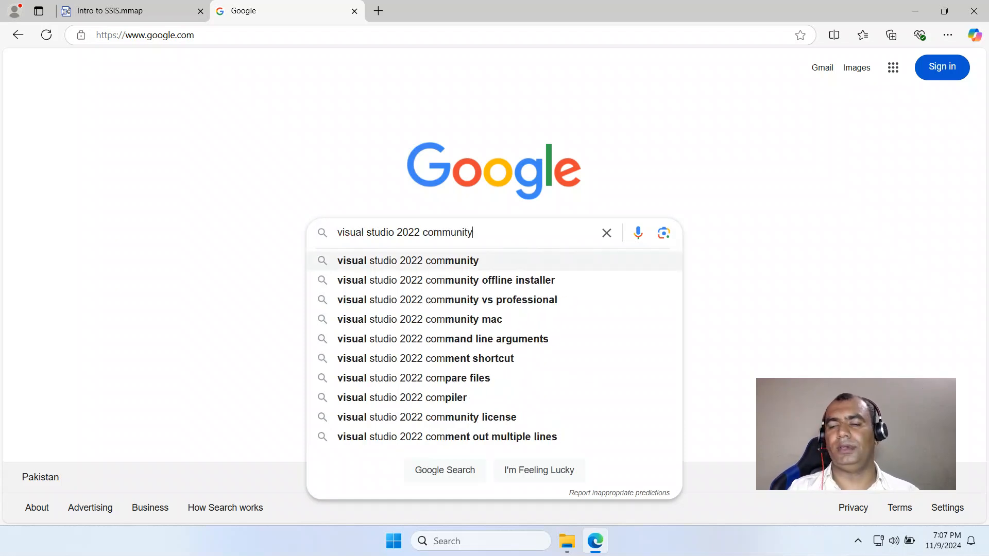
text(edi)
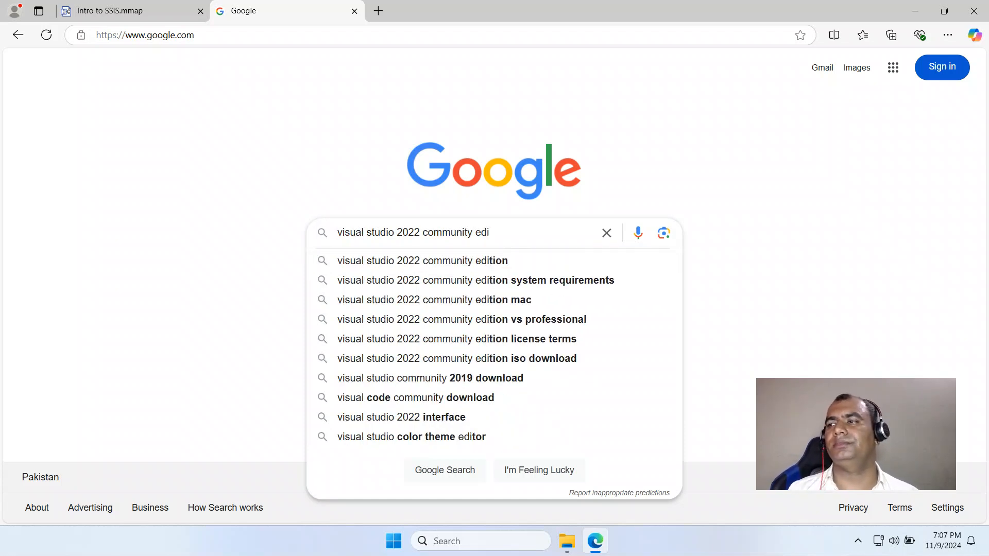
key(Down)
key(Return)
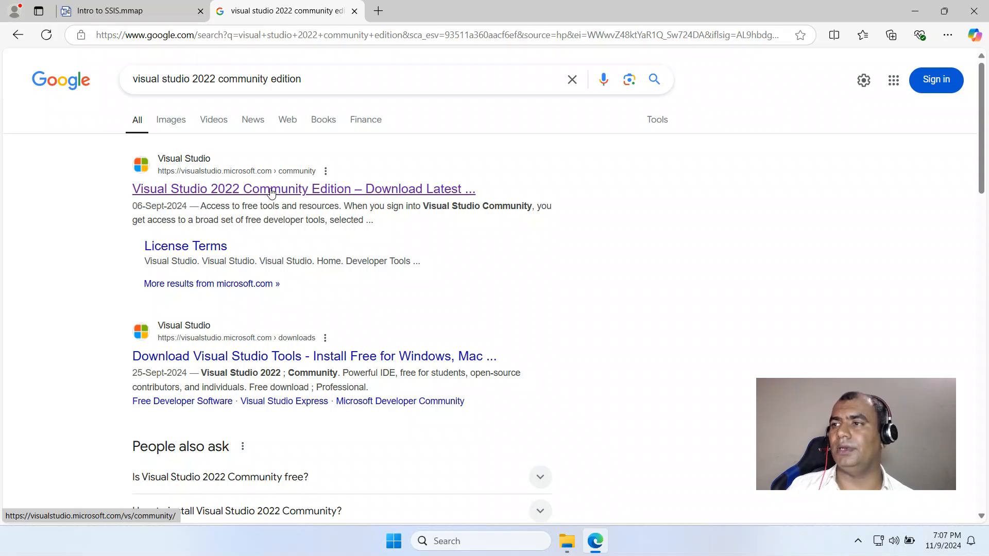
Step: Open the Visual Studio 2022 Community Edition page from the search results and download its installer
click(271, 190)
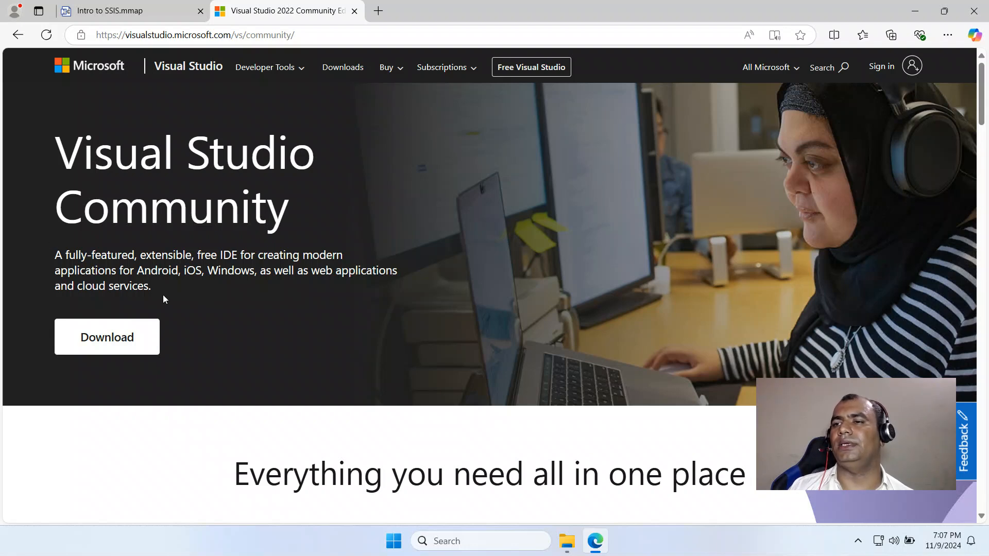
scroll(301, 307, down, 5)
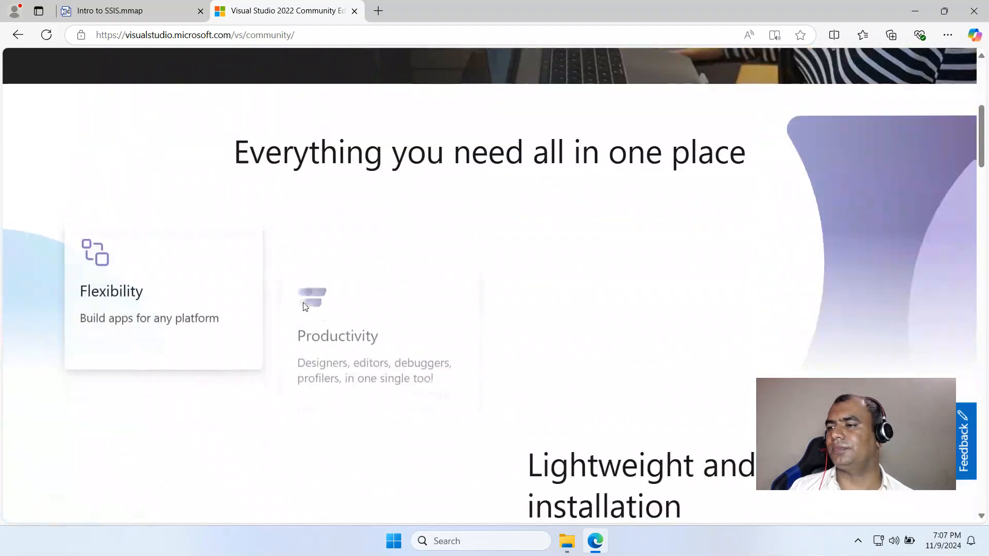
scroll(305, 307, down, 6)
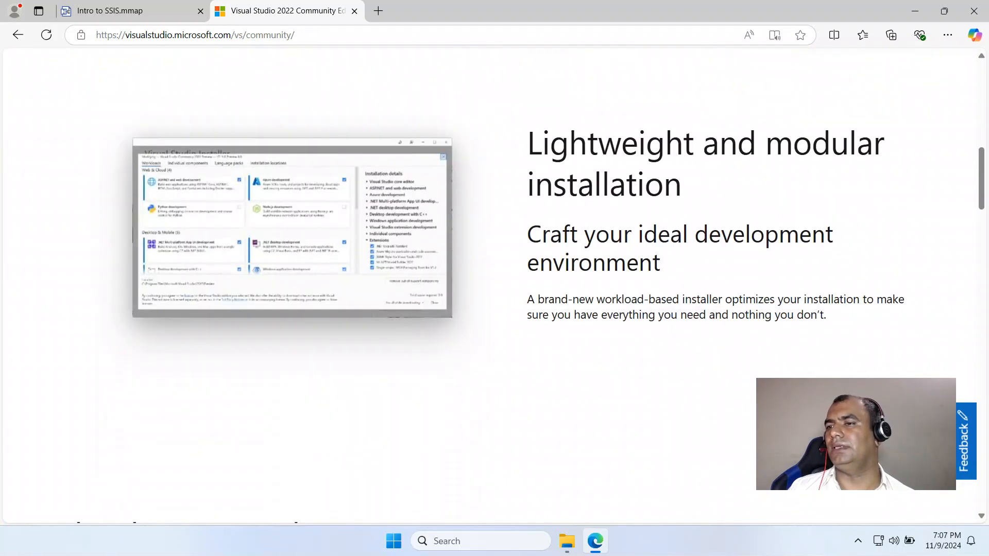
scroll(303, 306, down, 10)
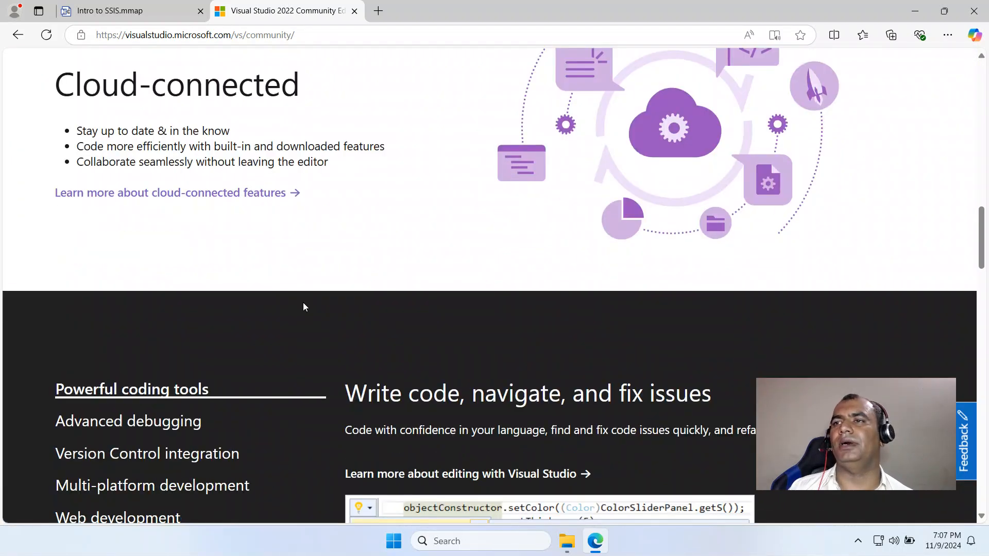
scroll(304, 306, down, 8)
scroll(305, 306, up, 11)
scroll(304, 306, up, 15)
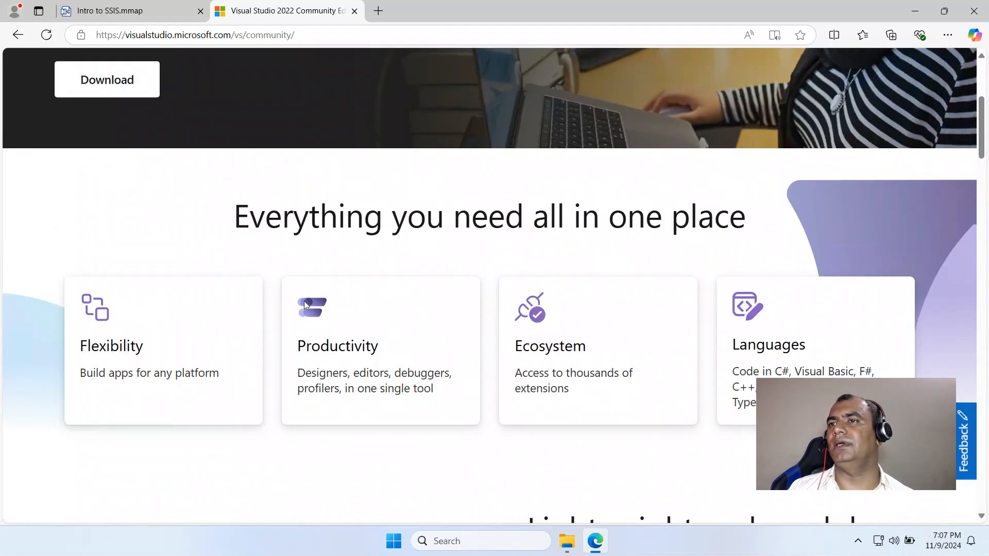
scroll(304, 305, up, 5)
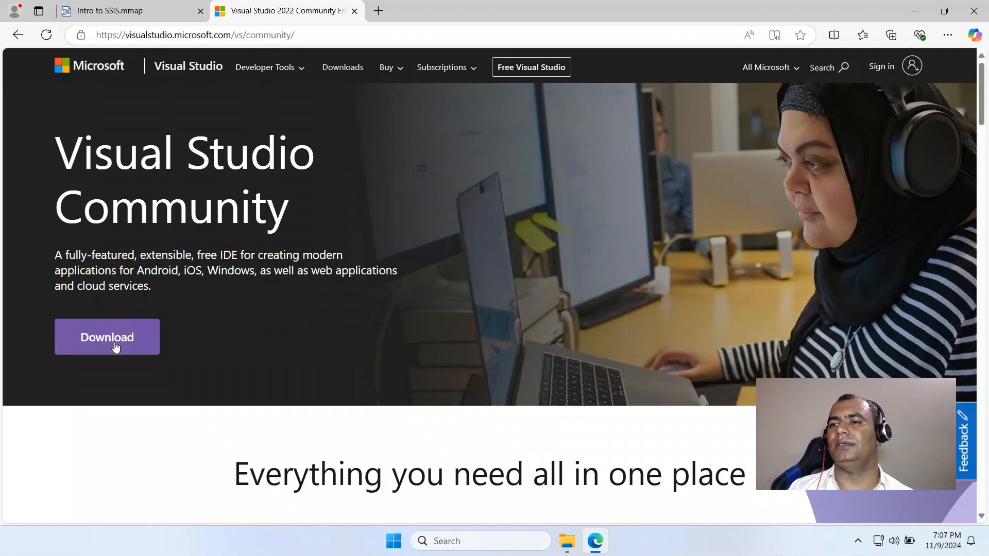
click(114, 339)
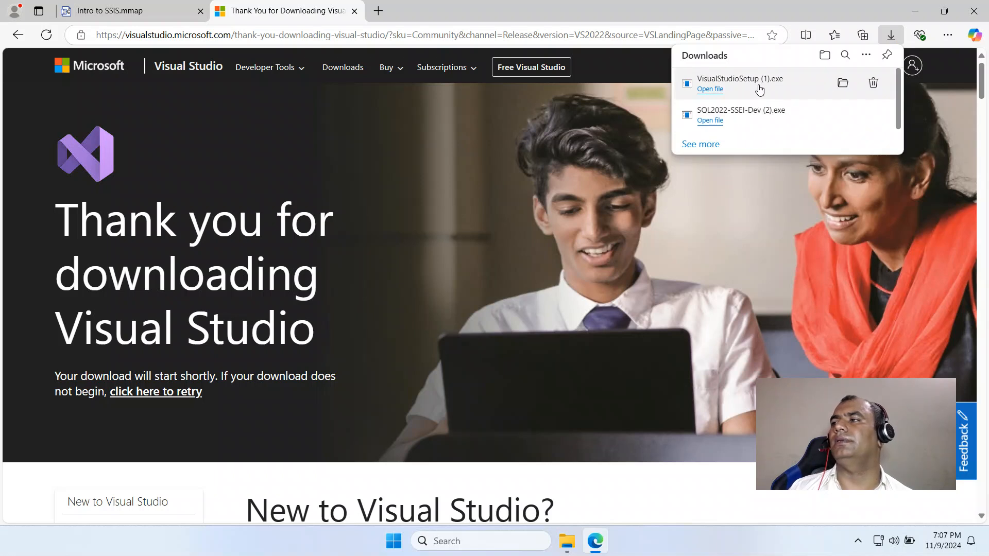
Step: Run the downloaded VisualStudioSetup (1).exe, minimize the browser and accept the initial Visual Studio Installer setup
click(750, 84)
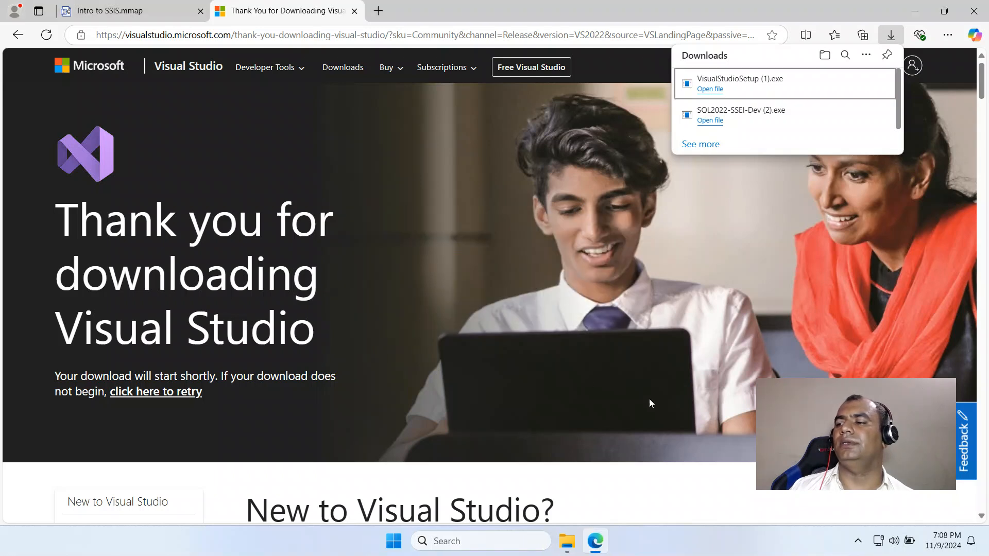
click(727, 485)
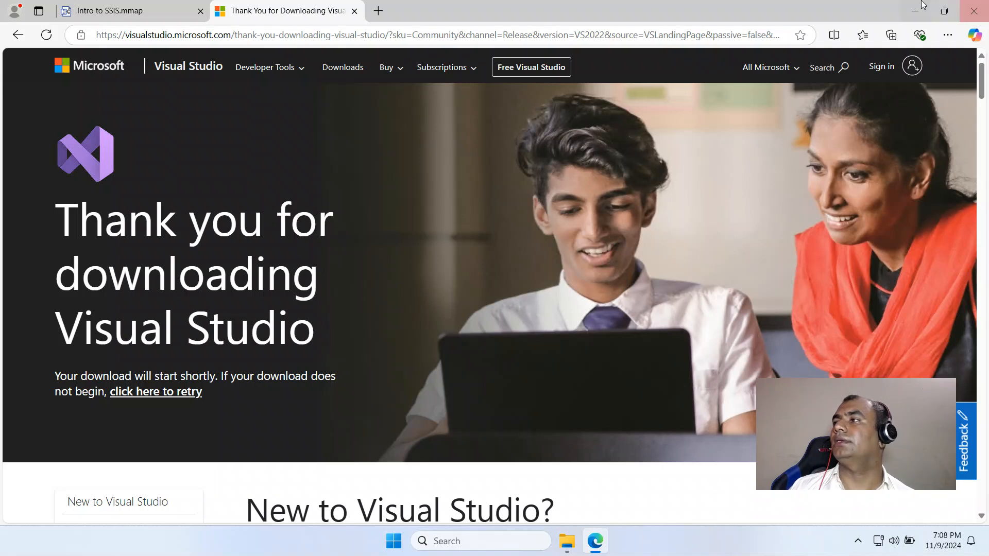
click(917, 9)
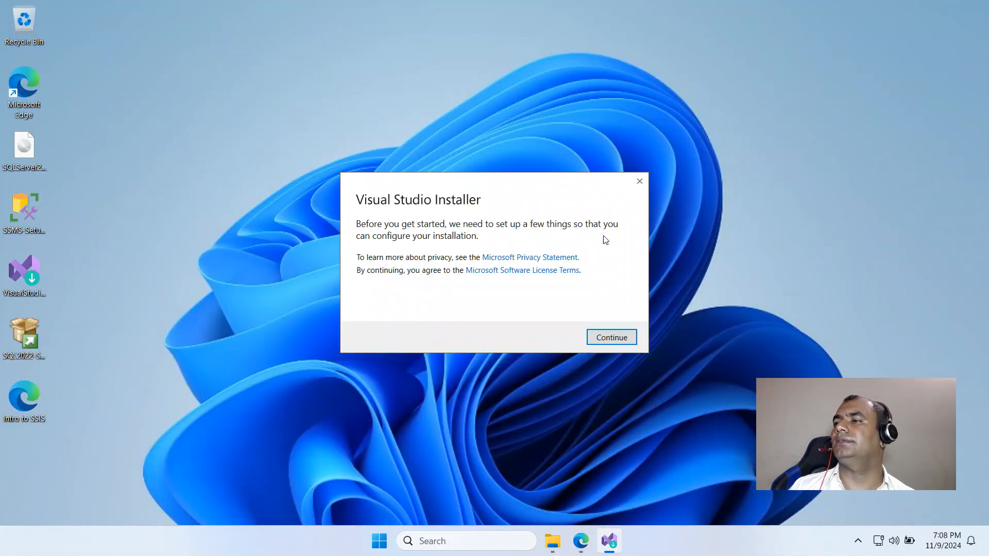
click(620, 338)
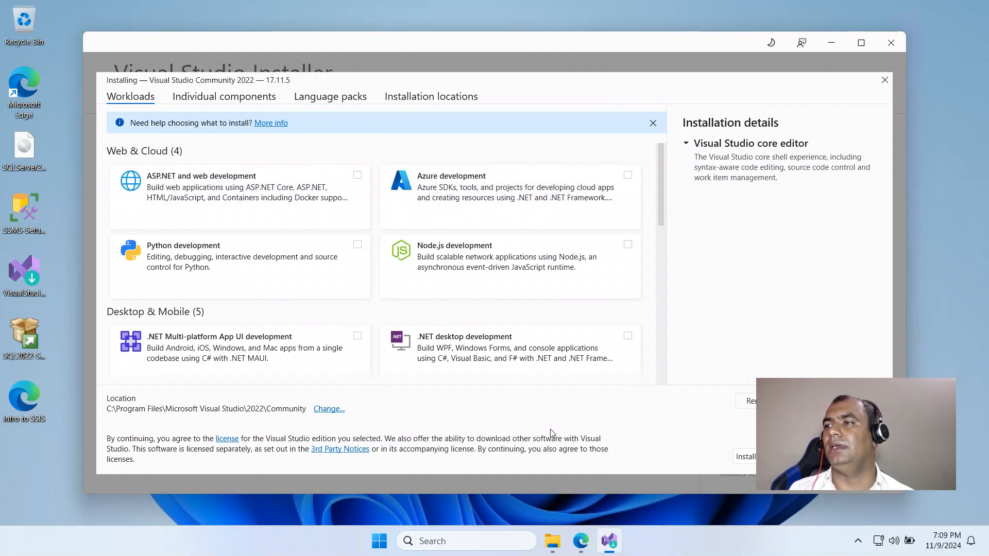
Step: Select the Data storage and processing workload under Other Toolsets for installation
drag(659, 177, 654, 318)
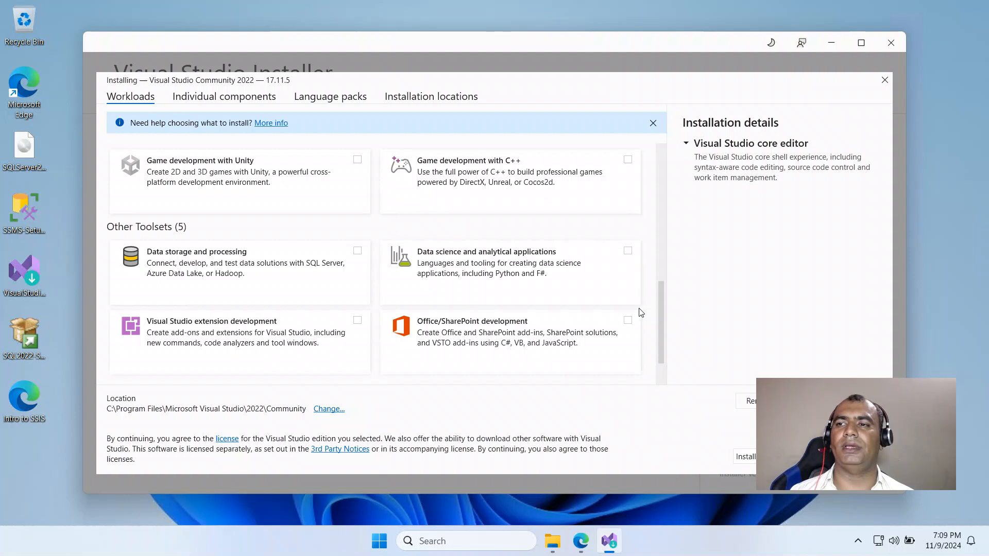
click(357, 251)
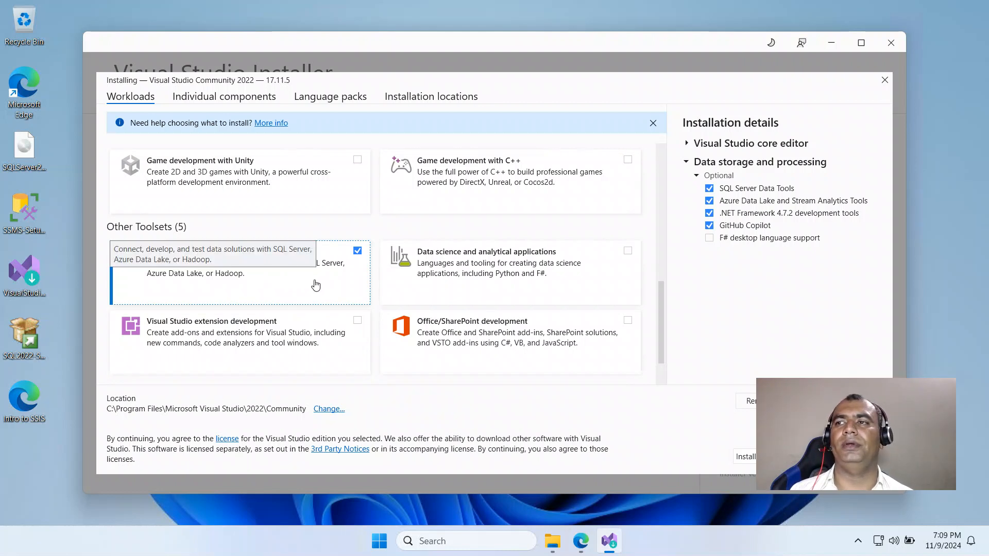
Step: Review the individual components, language packs and installation locations for Visual Studio Community 2022
click(232, 100)
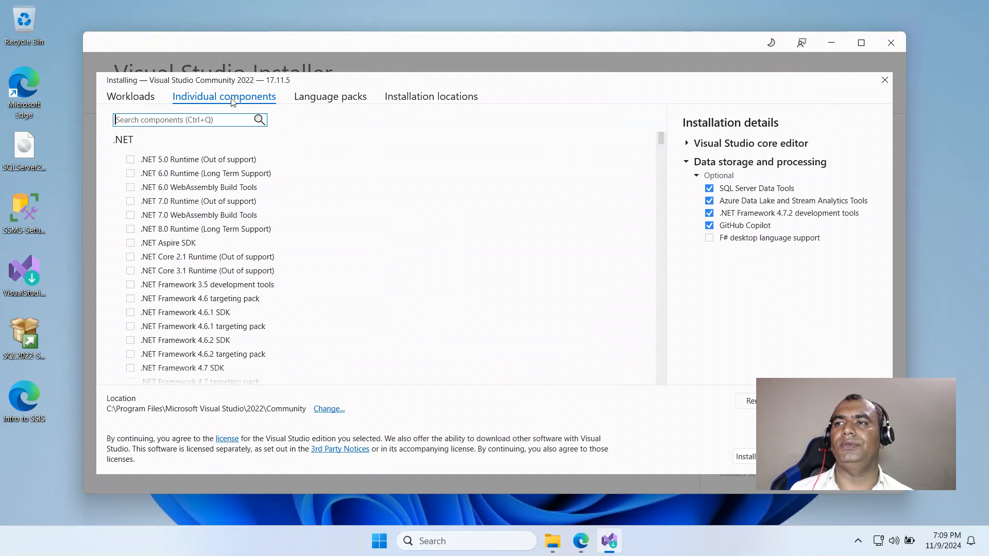
scroll(338, 265, down, 10)
scroll(338, 266, down, 8)
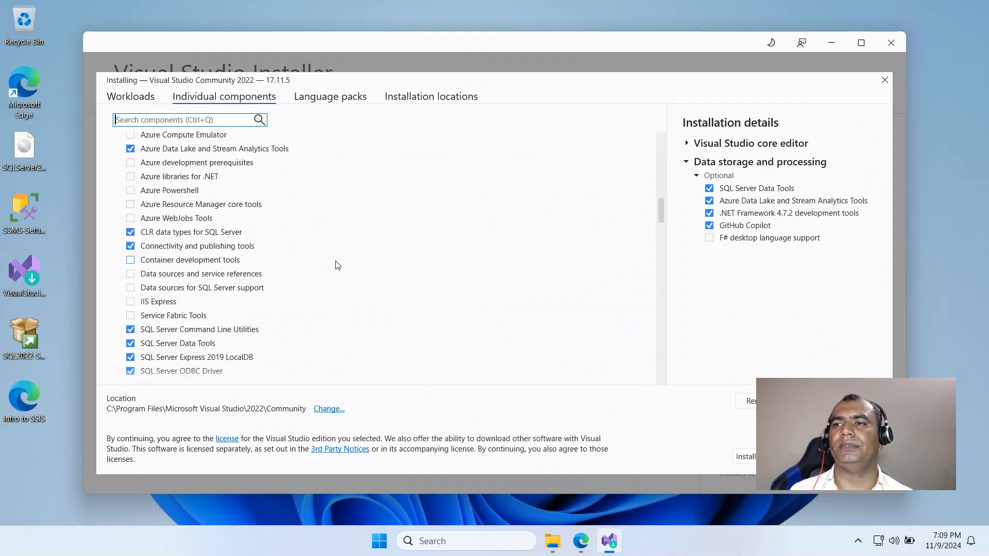
scroll(338, 265, down, 3)
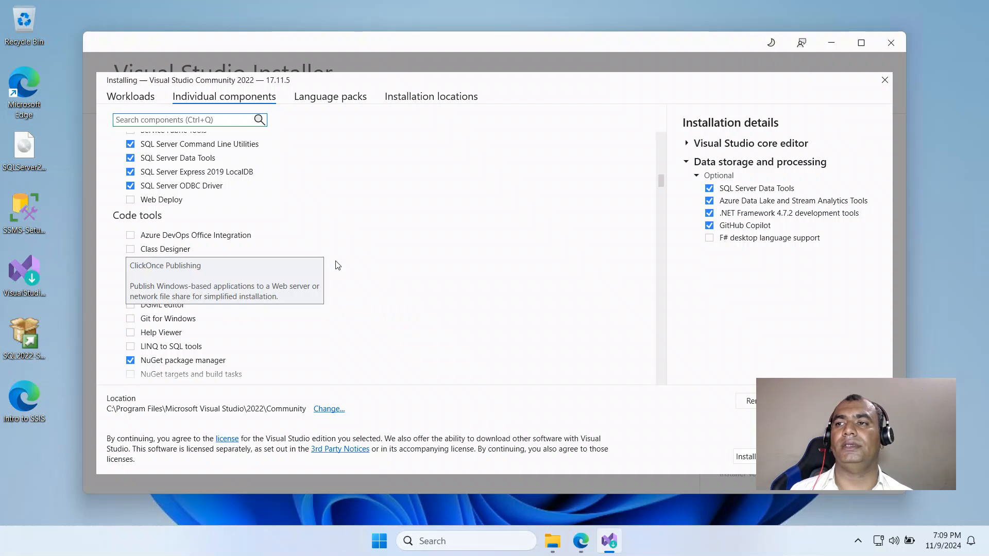
scroll(348, 255, up, 1)
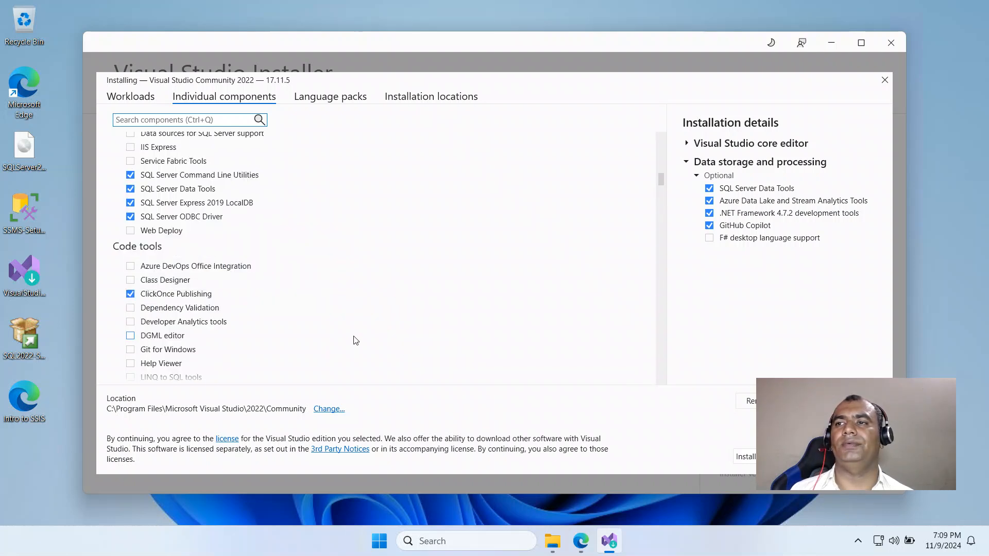
scroll(356, 342, up, 2)
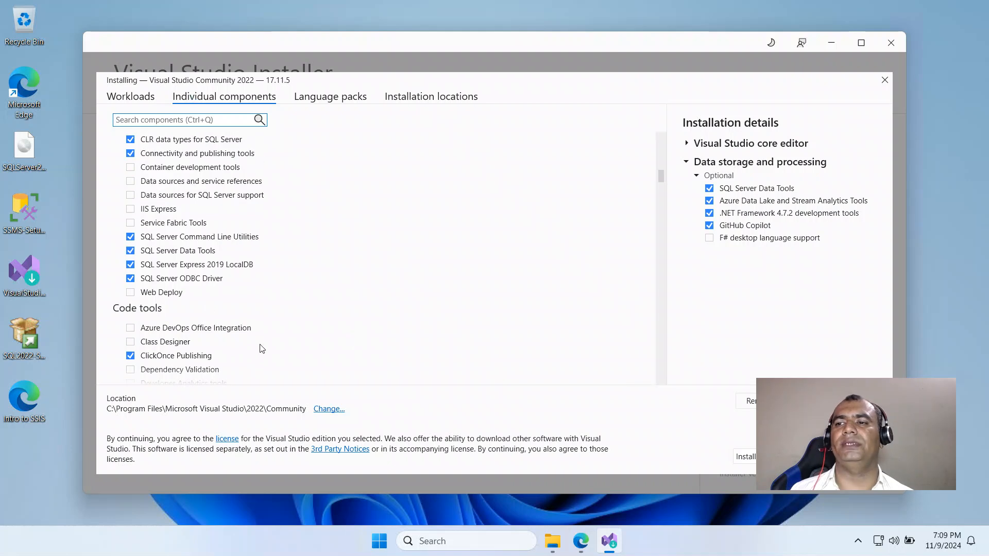
scroll(263, 348, down, 7)
click(131, 97)
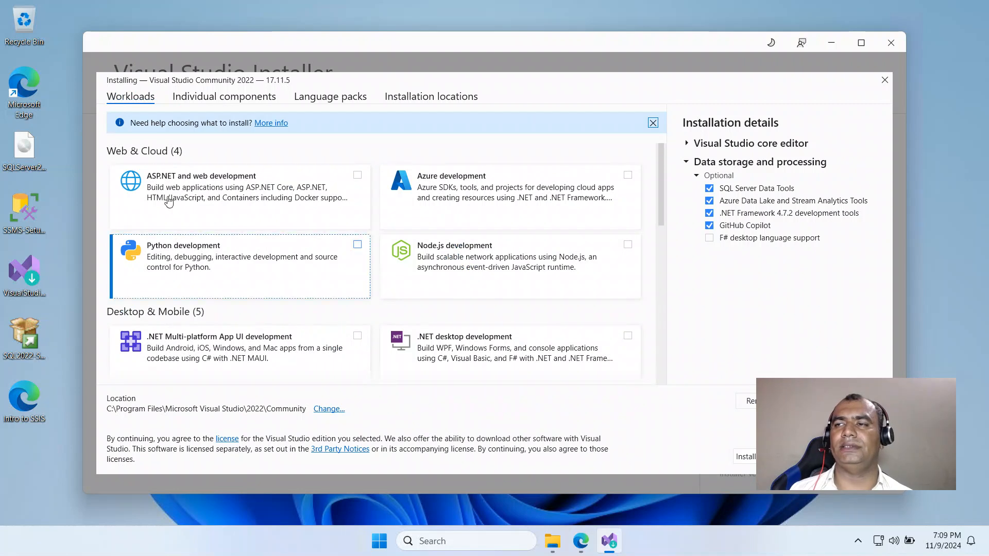
click(224, 97)
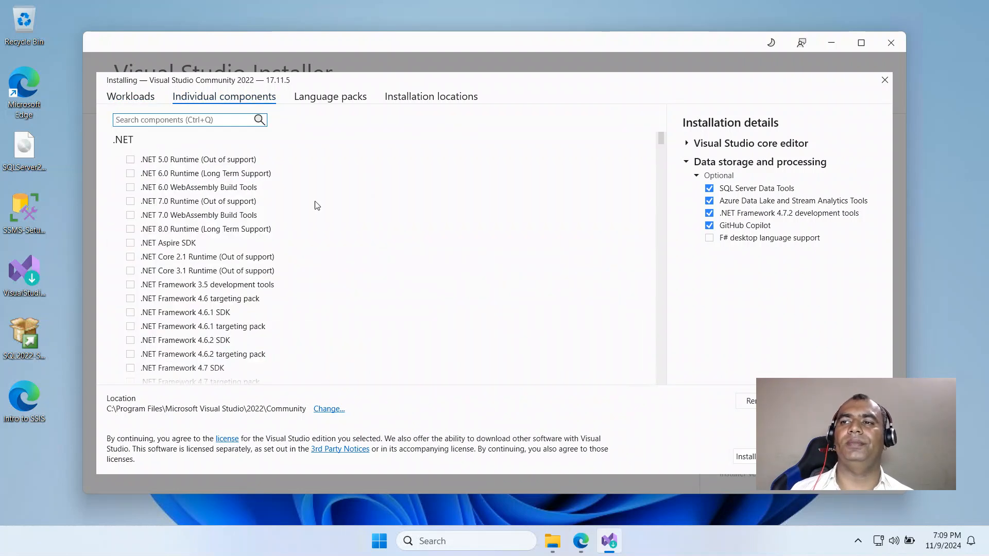
scroll(326, 261, down, 10)
scroll(330, 263, down, 3)
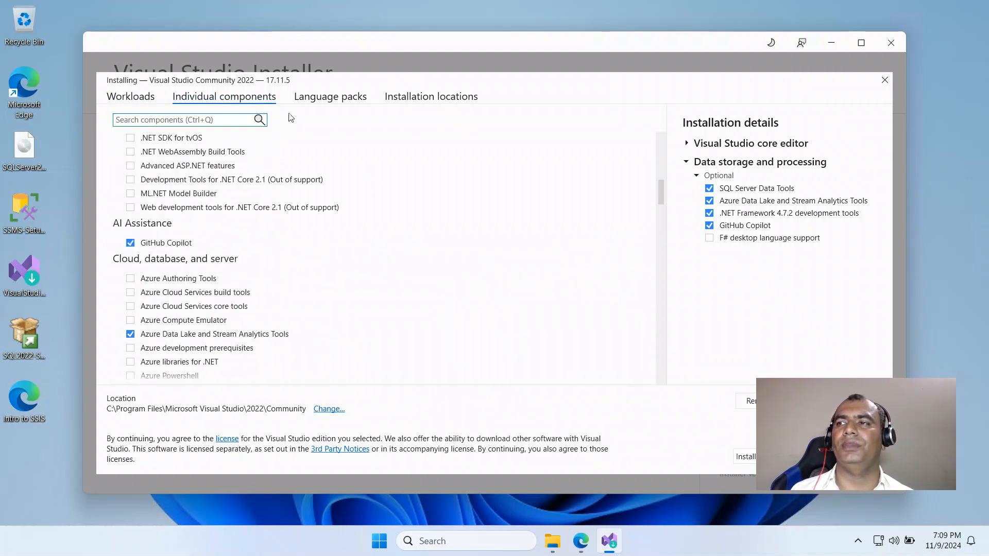
click(330, 97)
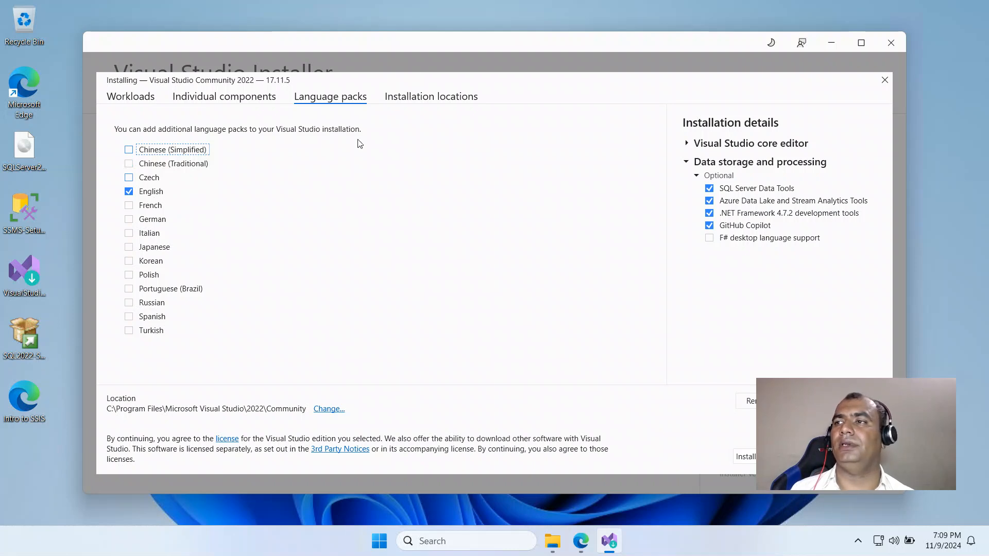
click(448, 98)
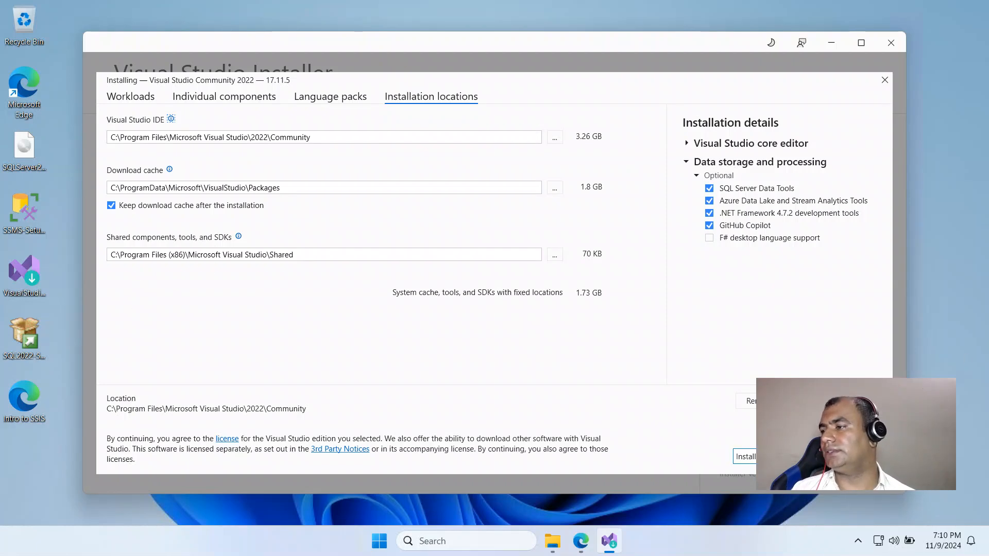
Step: Set the installation mode to "Download all, then install" and start installing Visual Studio Community 2022
click(827, 456)
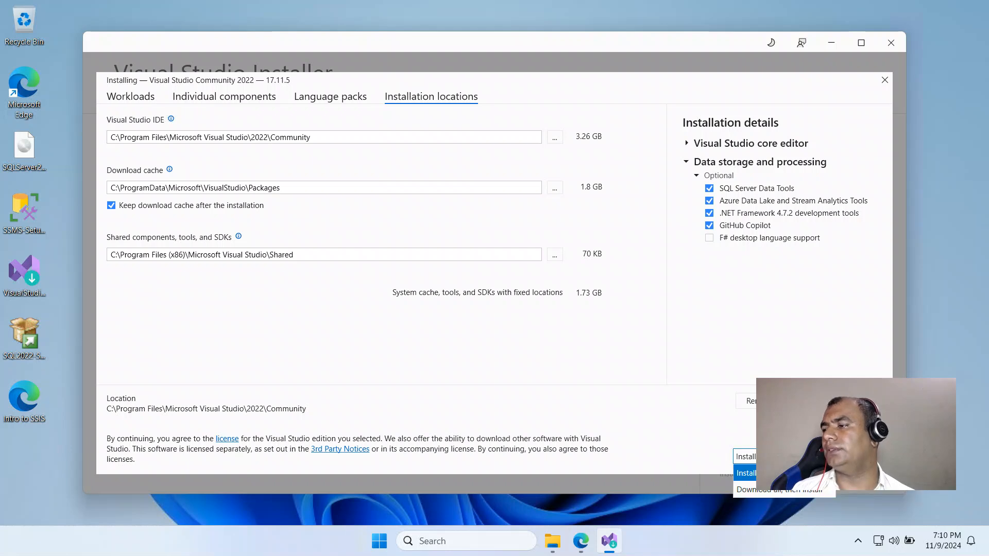
click(788, 492)
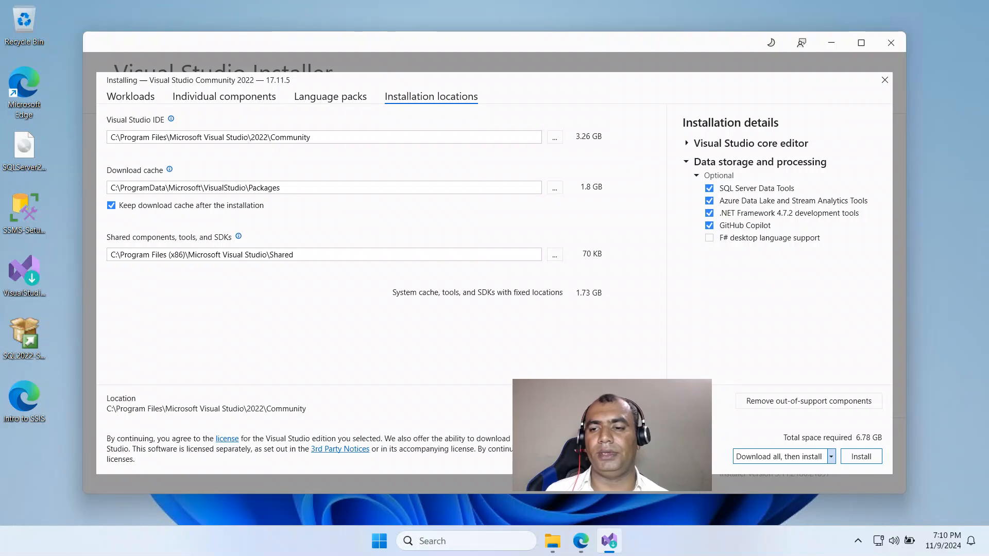
click(868, 457)
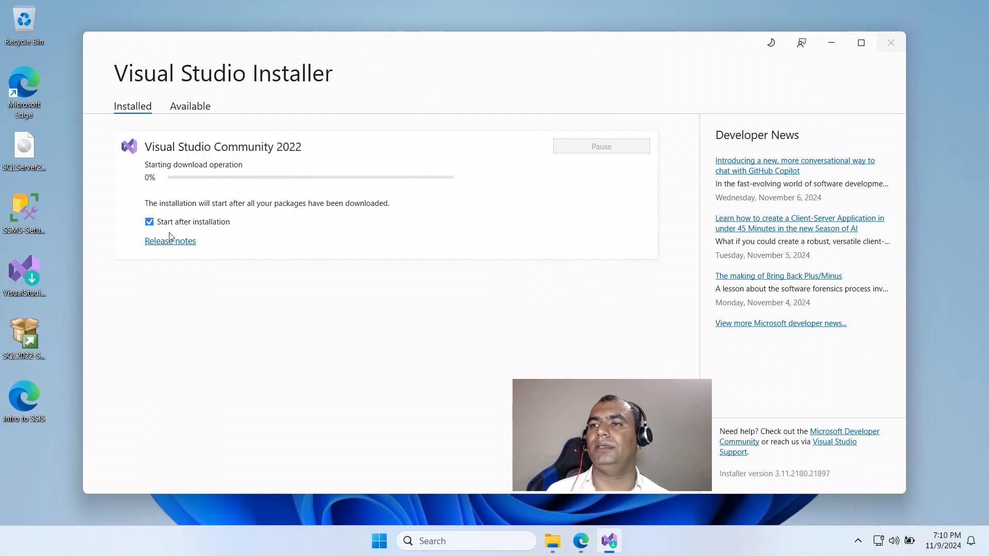
Step: Turn off starting Visual Studio after installation, pause the Community 2022 download and close the installer
click(150, 222)
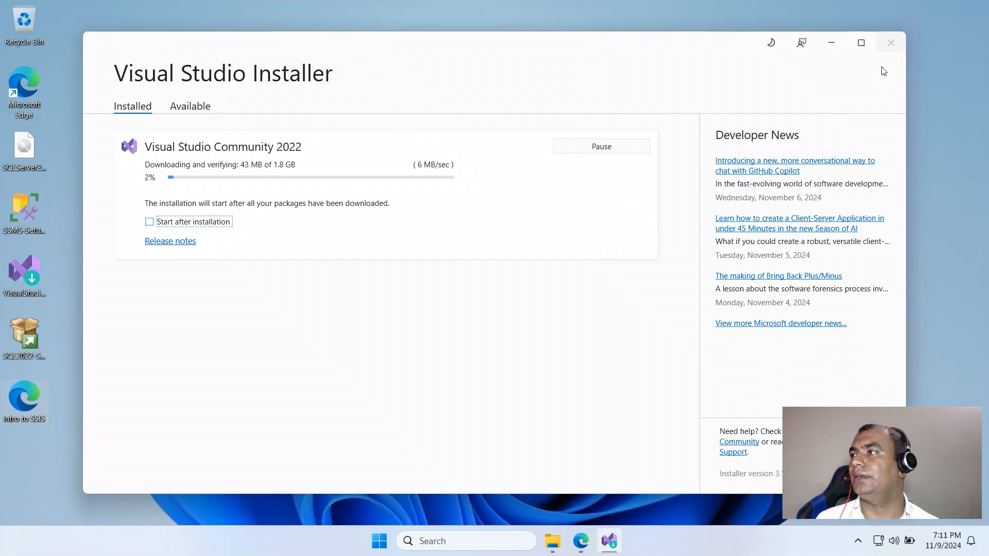
click(592, 150)
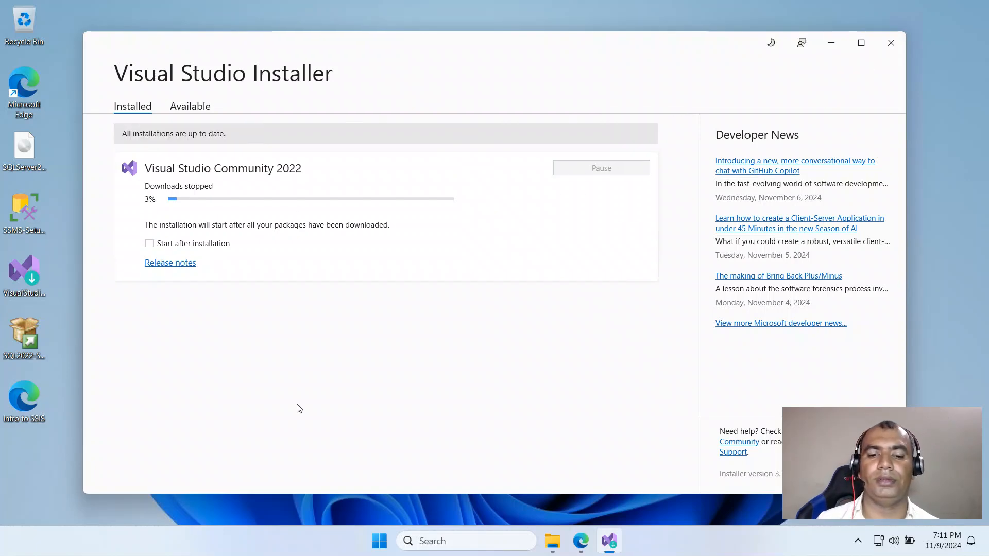
click(892, 43)
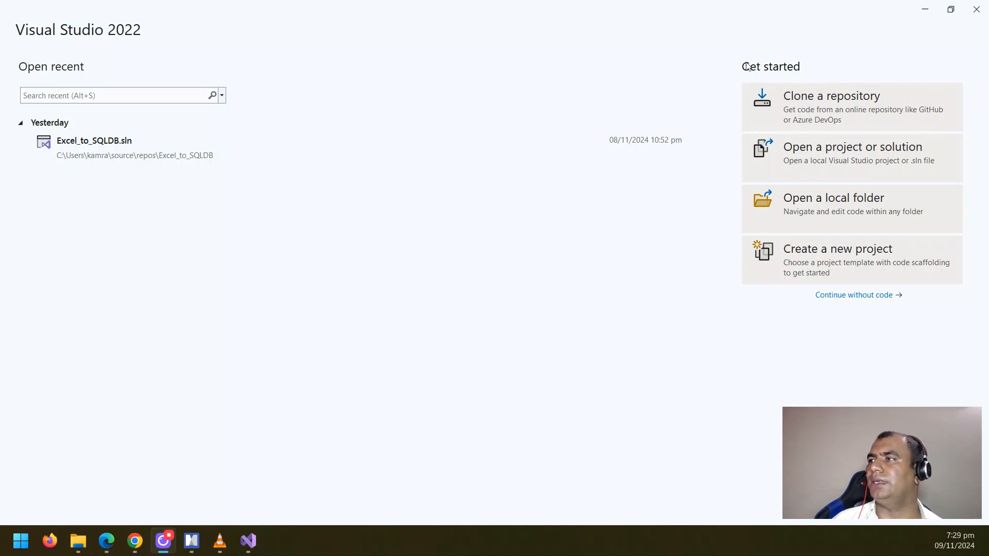
Step: Continue into Visual Studio 2022 without code and open the Extension Manager
click(864, 299)
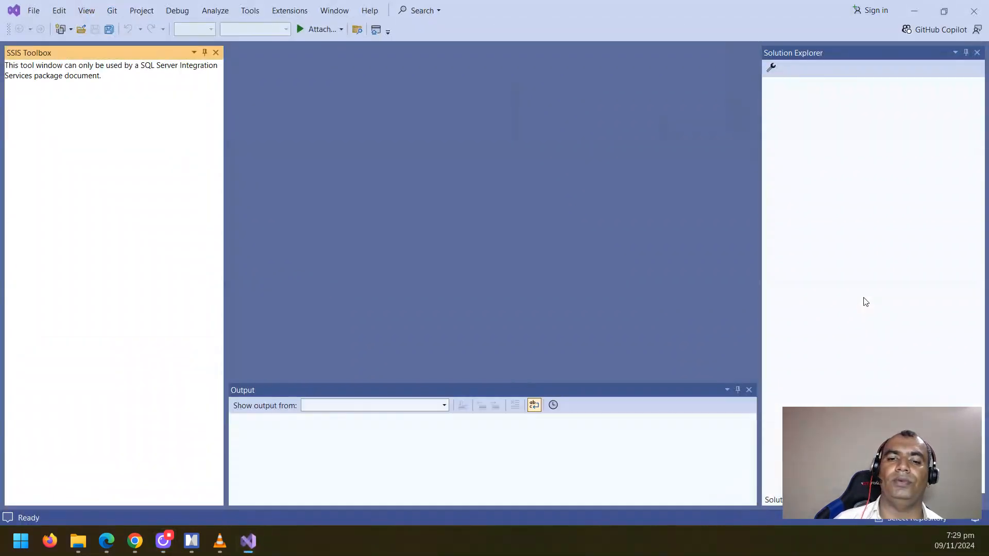
click(289, 13)
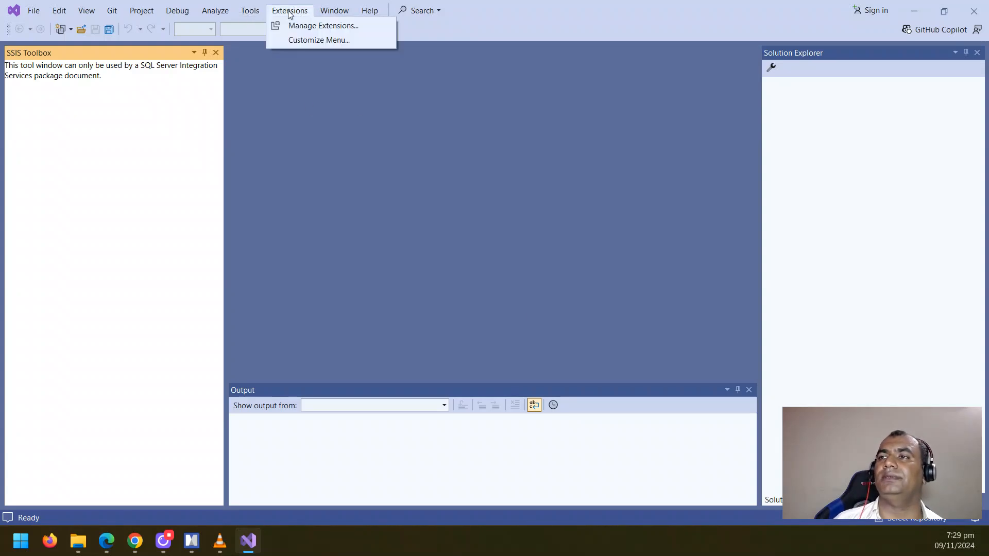
click(319, 27)
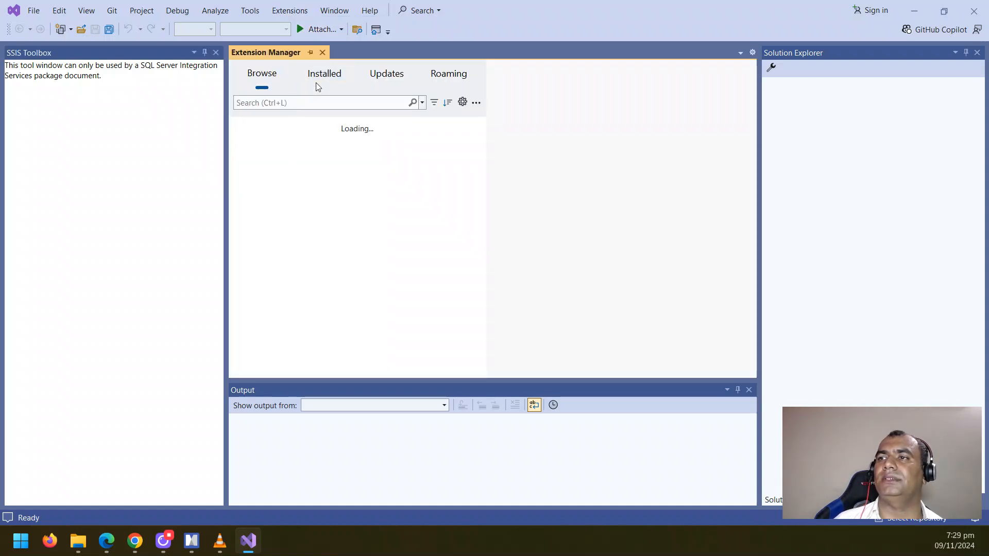
Step: Check the installed extensions and search the available extensions for "integration"
click(245, 72)
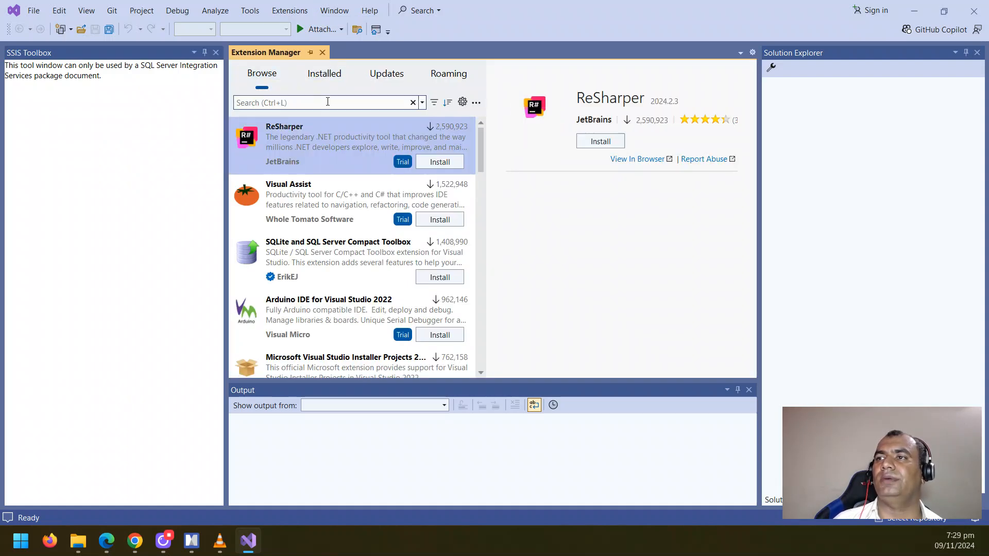
click(324, 72)
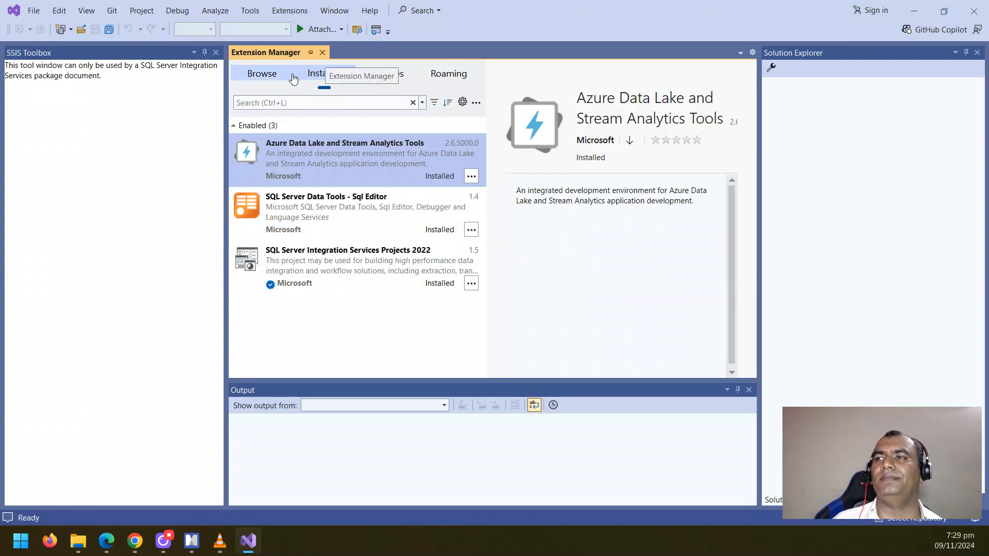
click(257, 75)
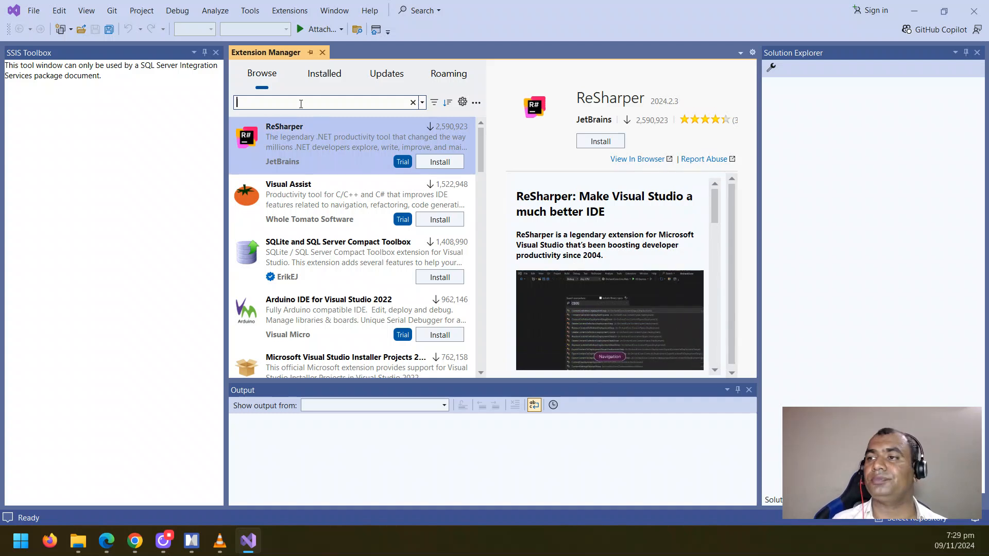
text(integration)
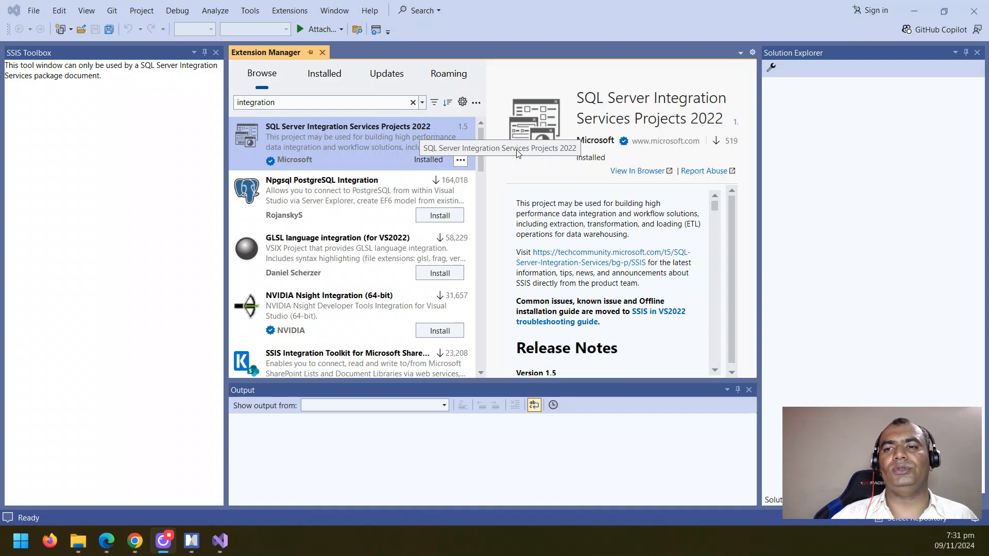
Step: Minimize the open windows, run Microsoft.DataTools.IntegrationServices.exe from the desktop and close its setup window without choosing a maintenance option
click(907, 11)
click(912, 12)
click(85, 9)
drag(73, 20, 76, 45)
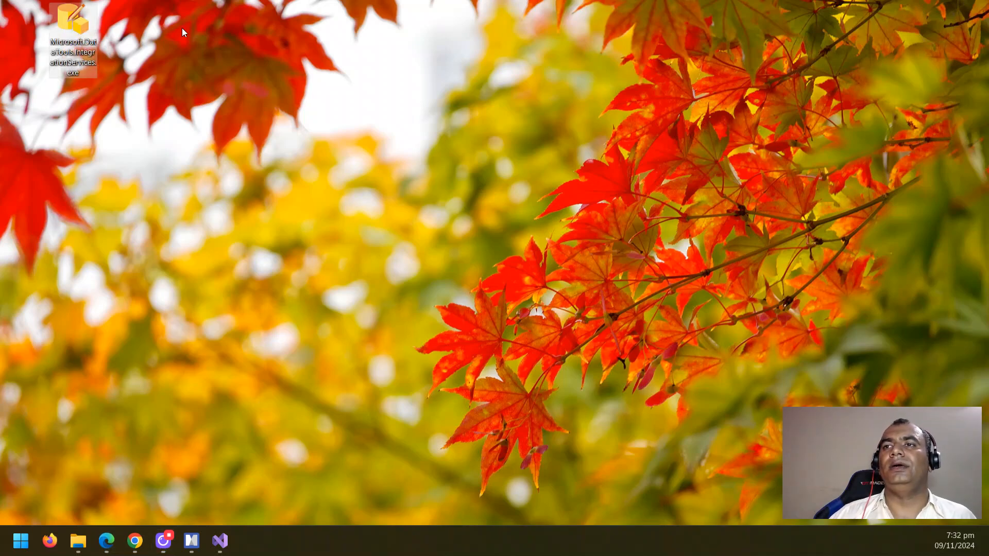
double_click(73, 24)
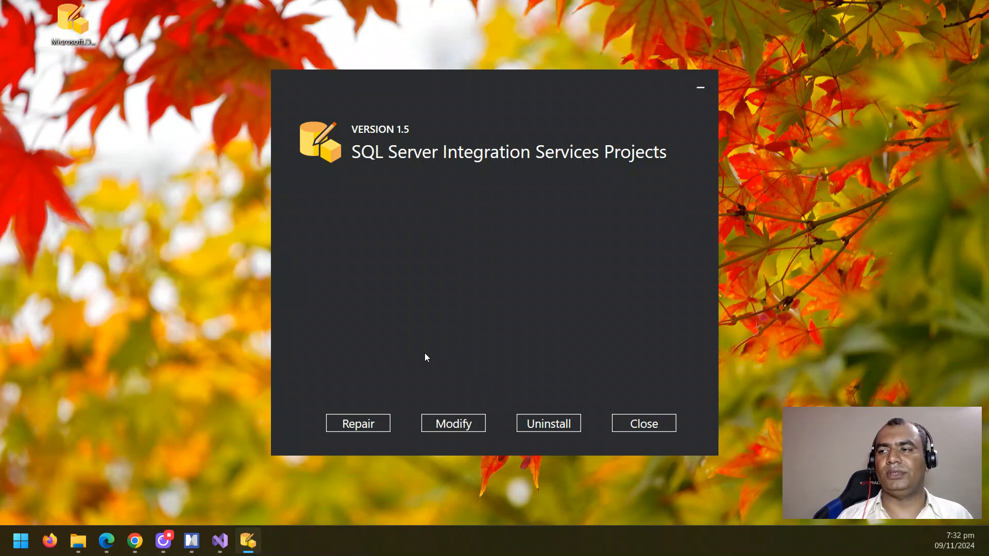
click(644, 429)
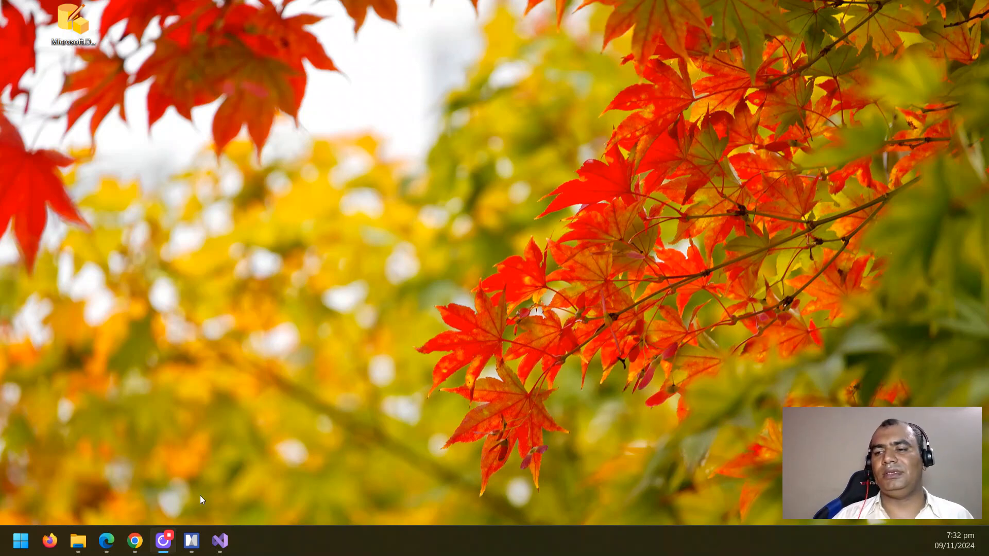
Step: Switch to the Microsoft Edge browser
click(191, 541)
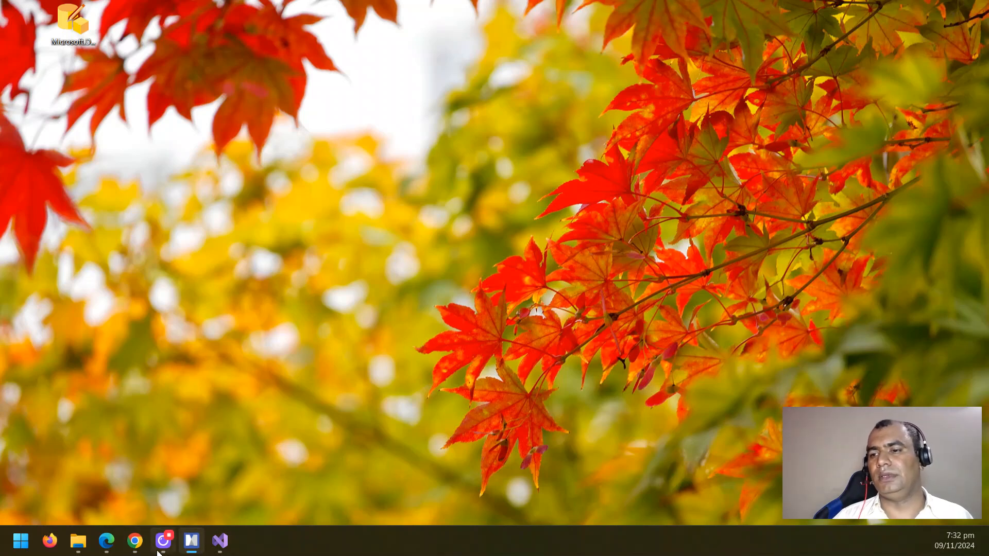
click(106, 540)
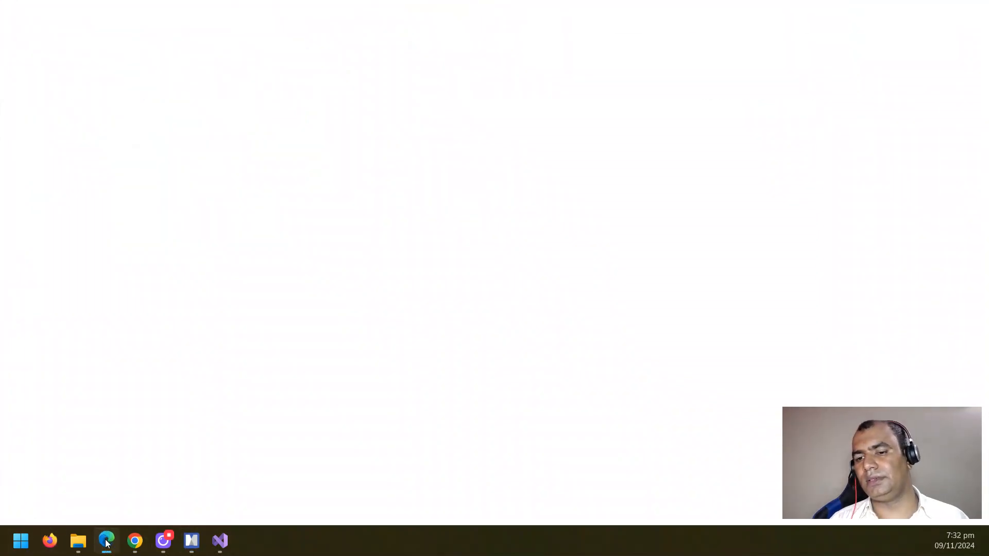